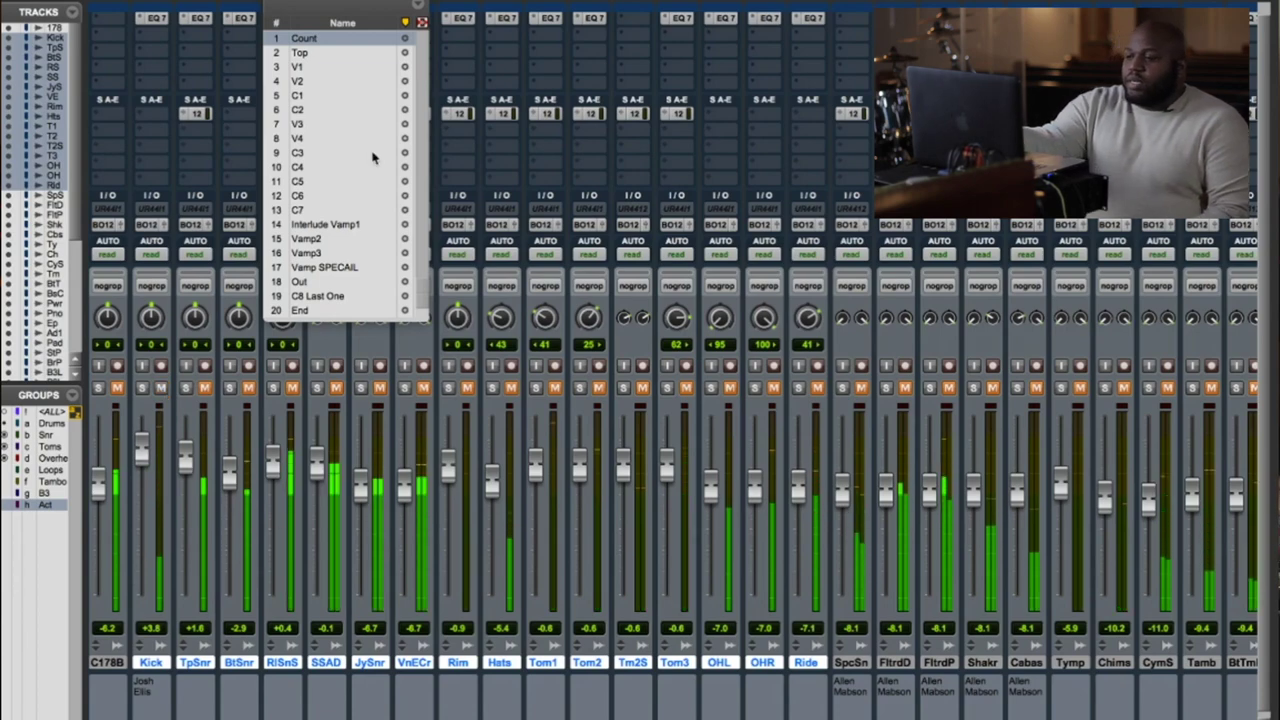
In the Edit window, start playback from bar 67 on the Real SnrSample track
key("super+equal")
left_click(405, 198)
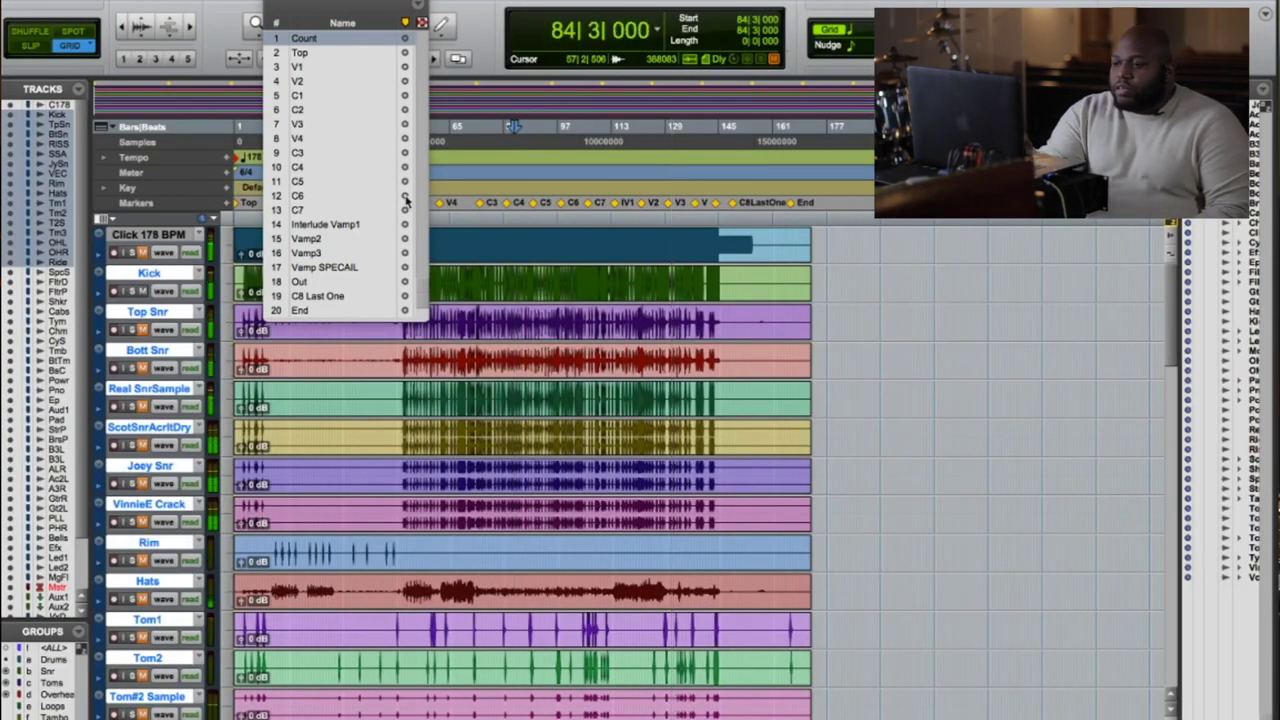
left_click(463, 393)
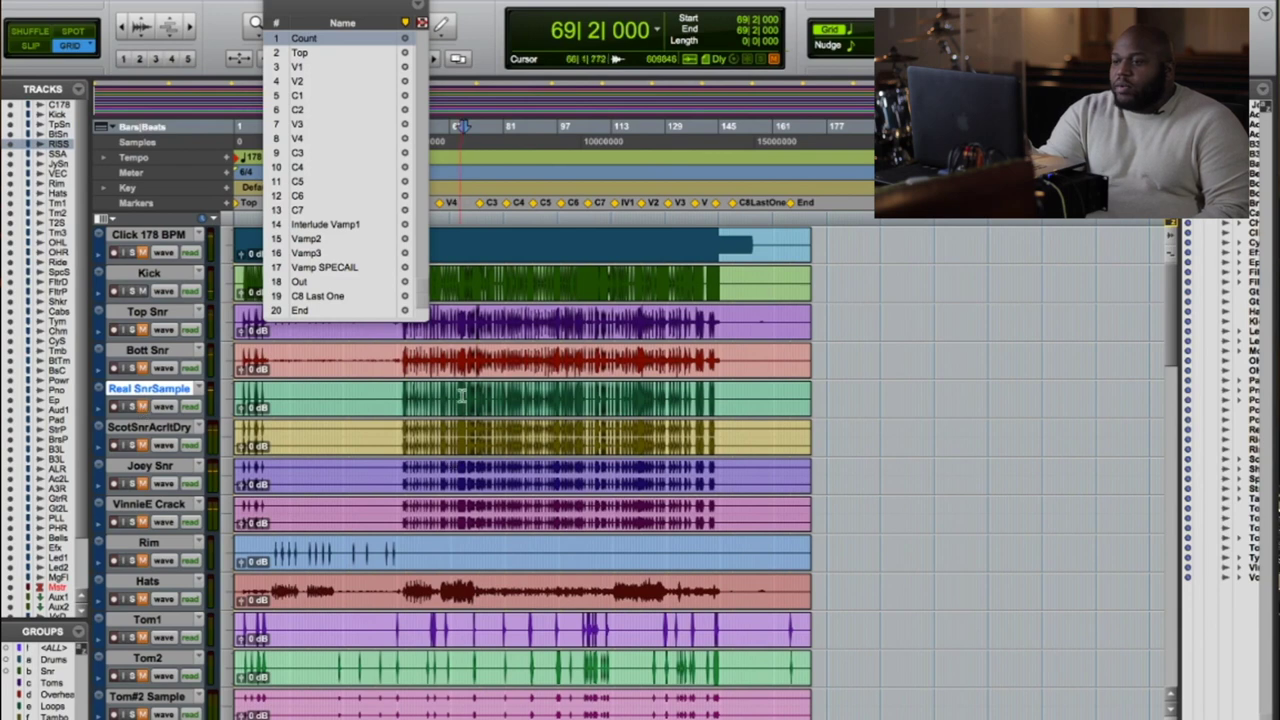
left_click(456, 398)
key("space")
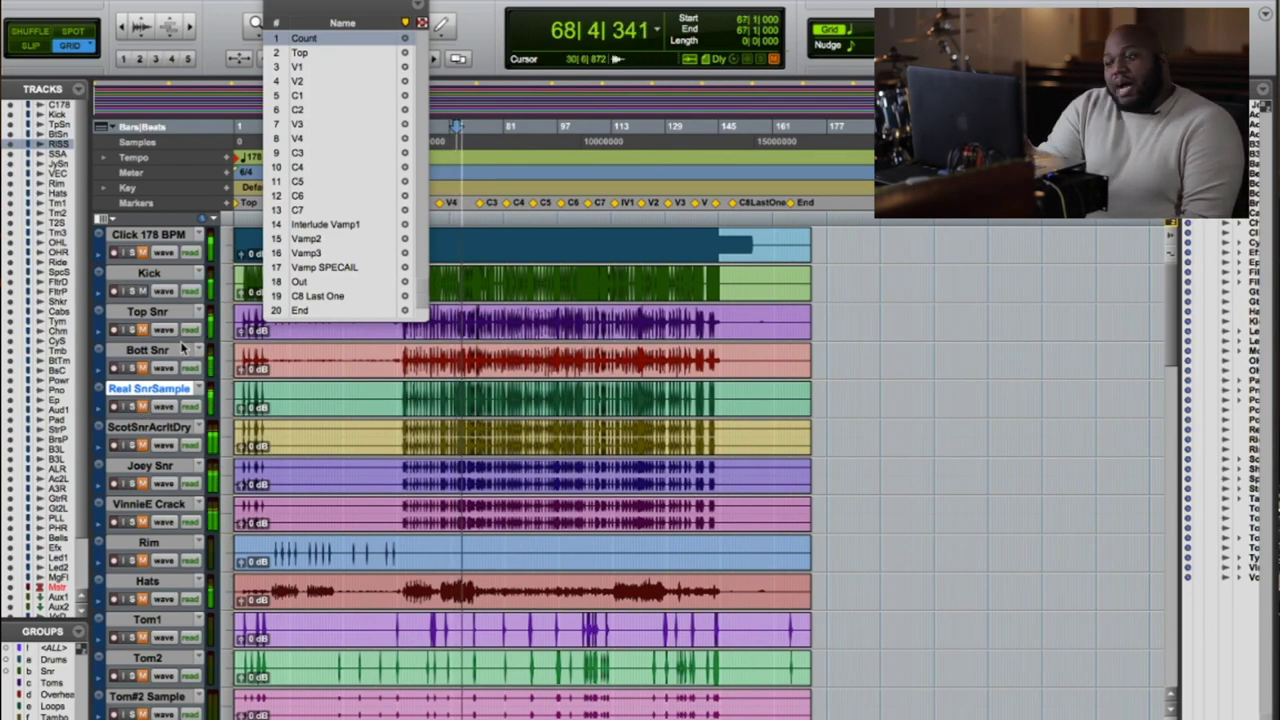
Listen to the playback in the Mix window and raise the system volume
key("super+equal")
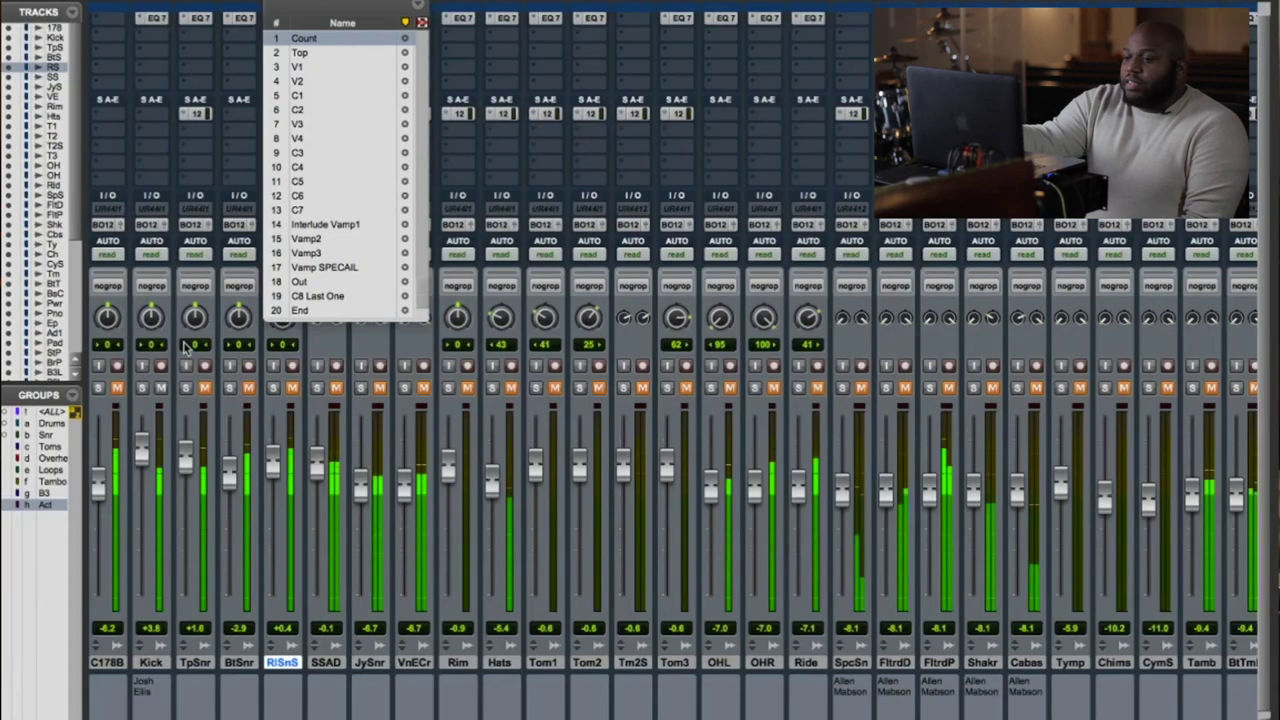
key("super+equal")
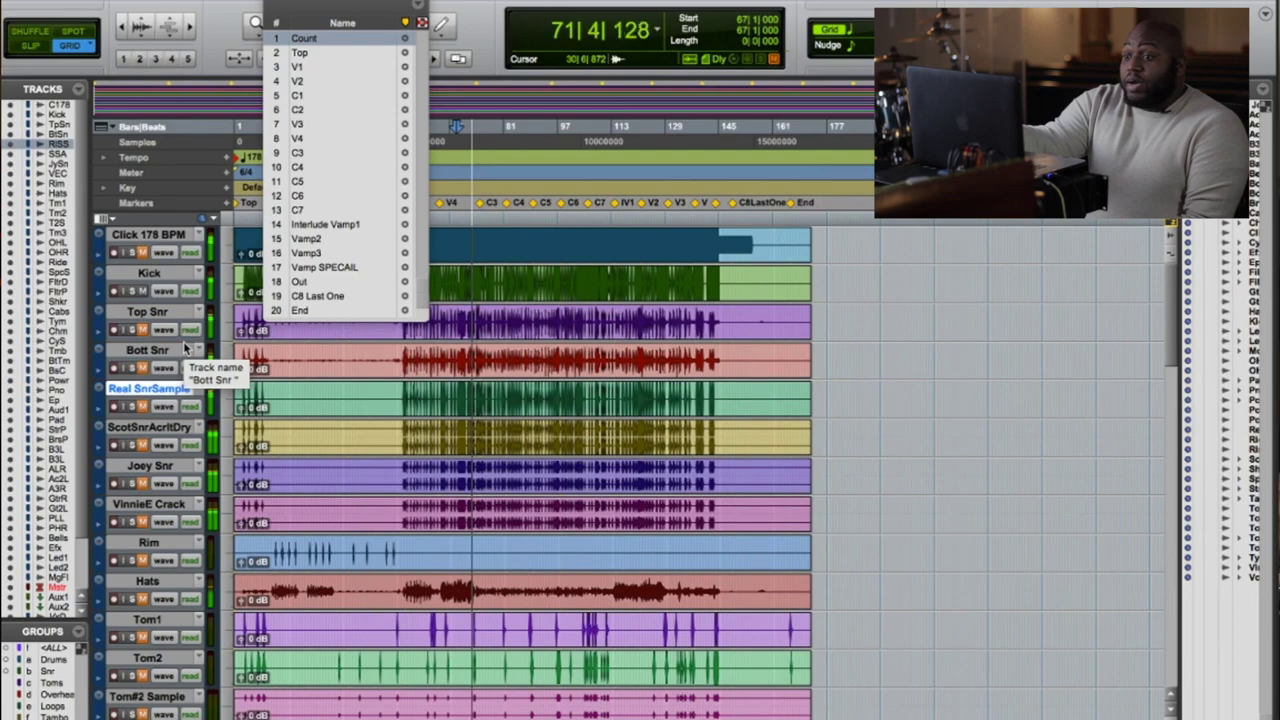
key("super+equal")
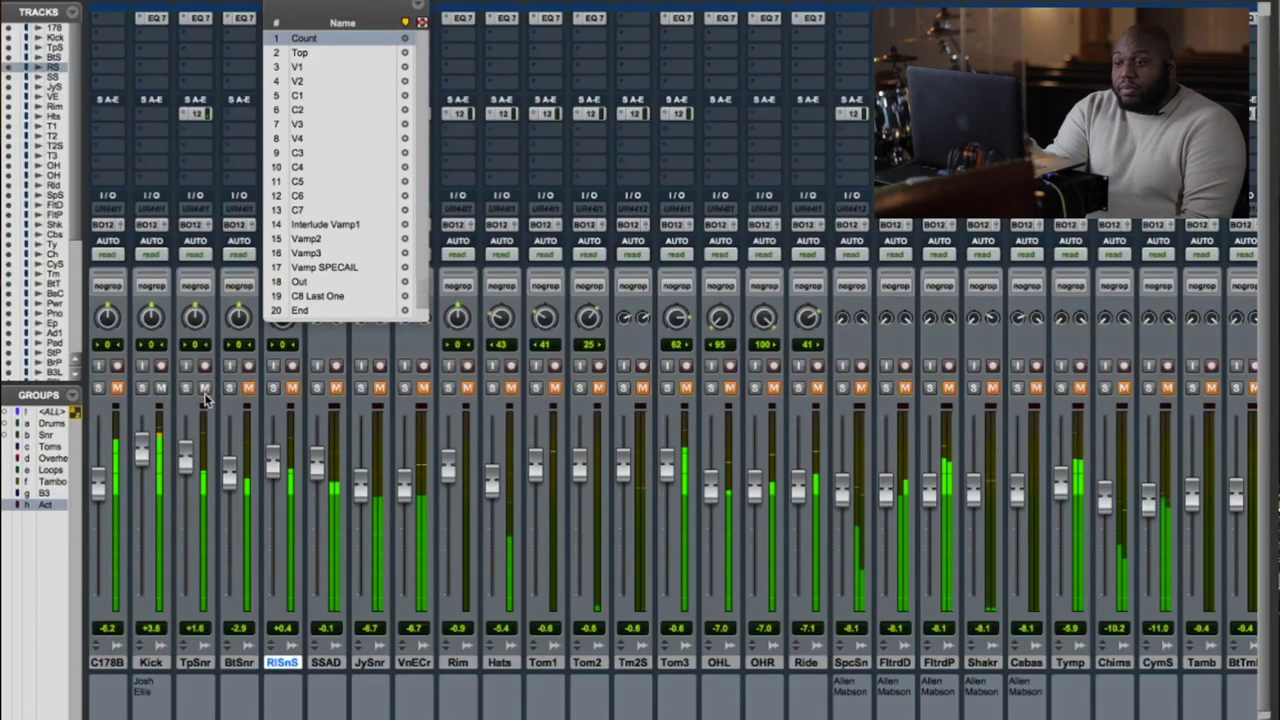
key("XF86AudioRaiseVolume")
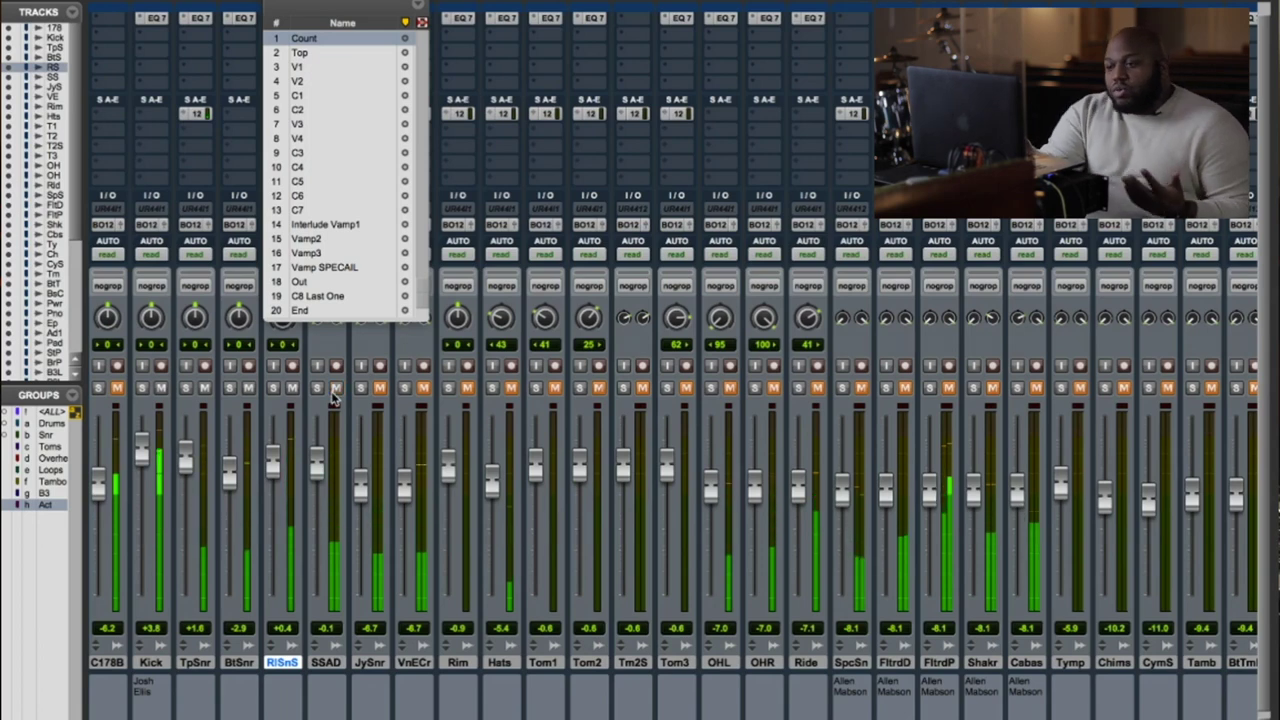
Unmute JySnr, VnECr, Rim, Hats, Tom1, Tom2, Tm2S, Tom3, OHL, OHR and Ride
left_click(380, 388)
left_click(423, 388)
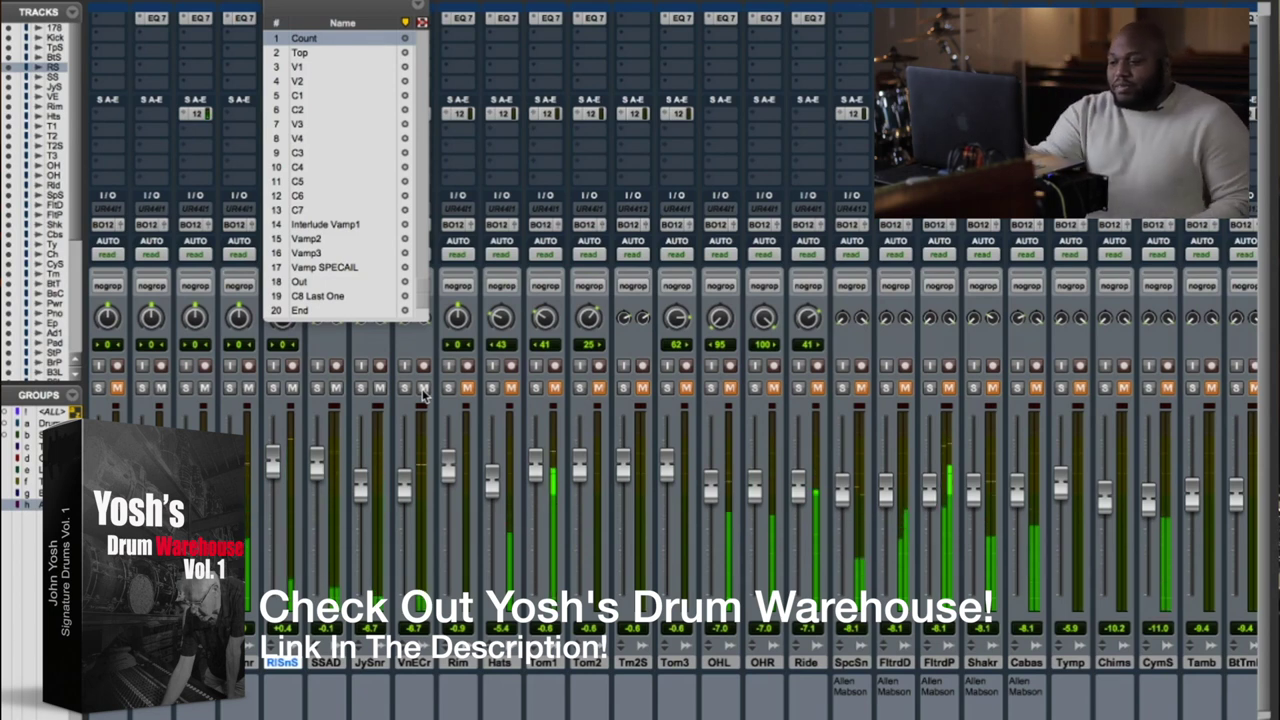
left_click(466, 389)
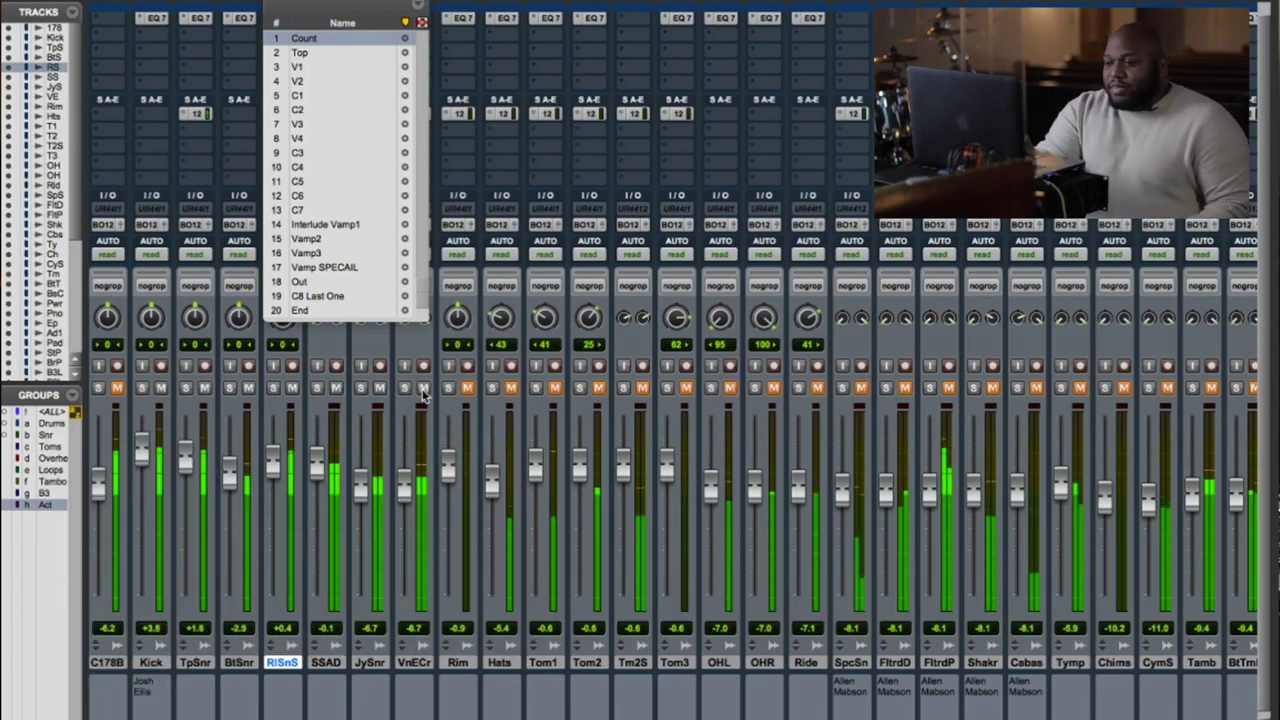
left_click(510, 388)
left_click(554, 388)
left_click(598, 388)
left_click(642, 388)
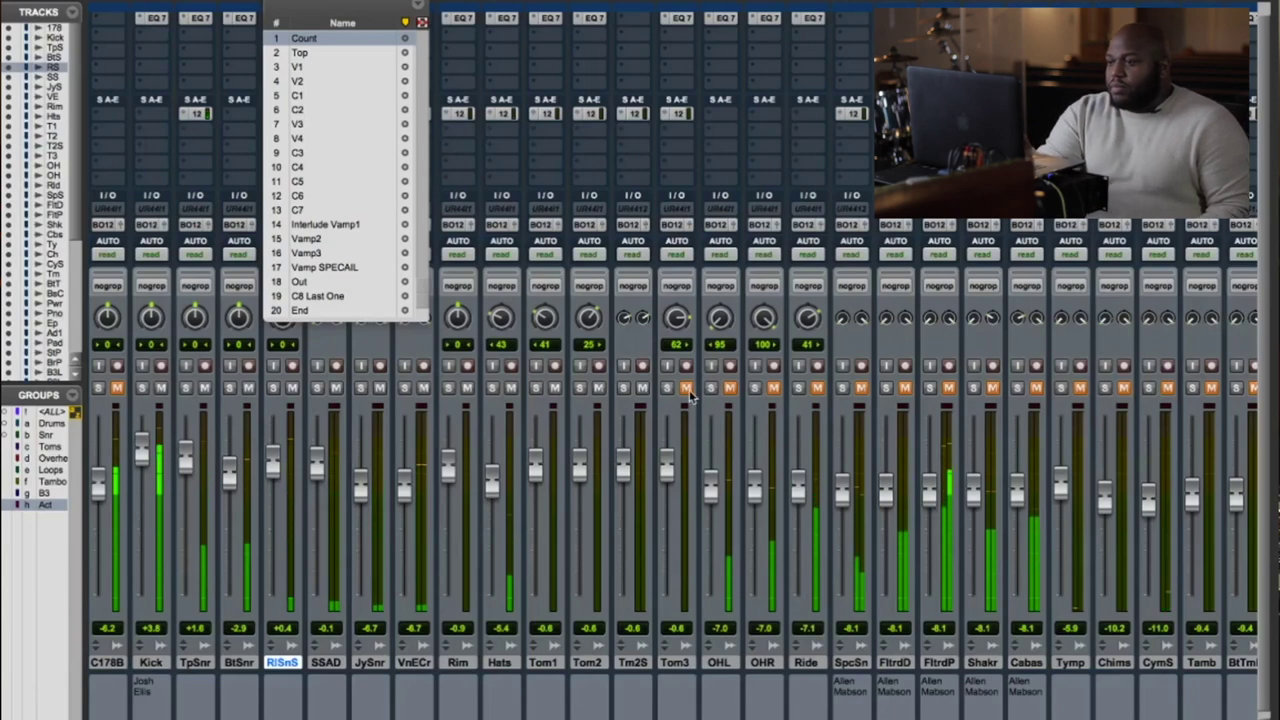
left_click(686, 388)
left_click(729, 388)
left_click(773, 388)
left_click(817, 388)
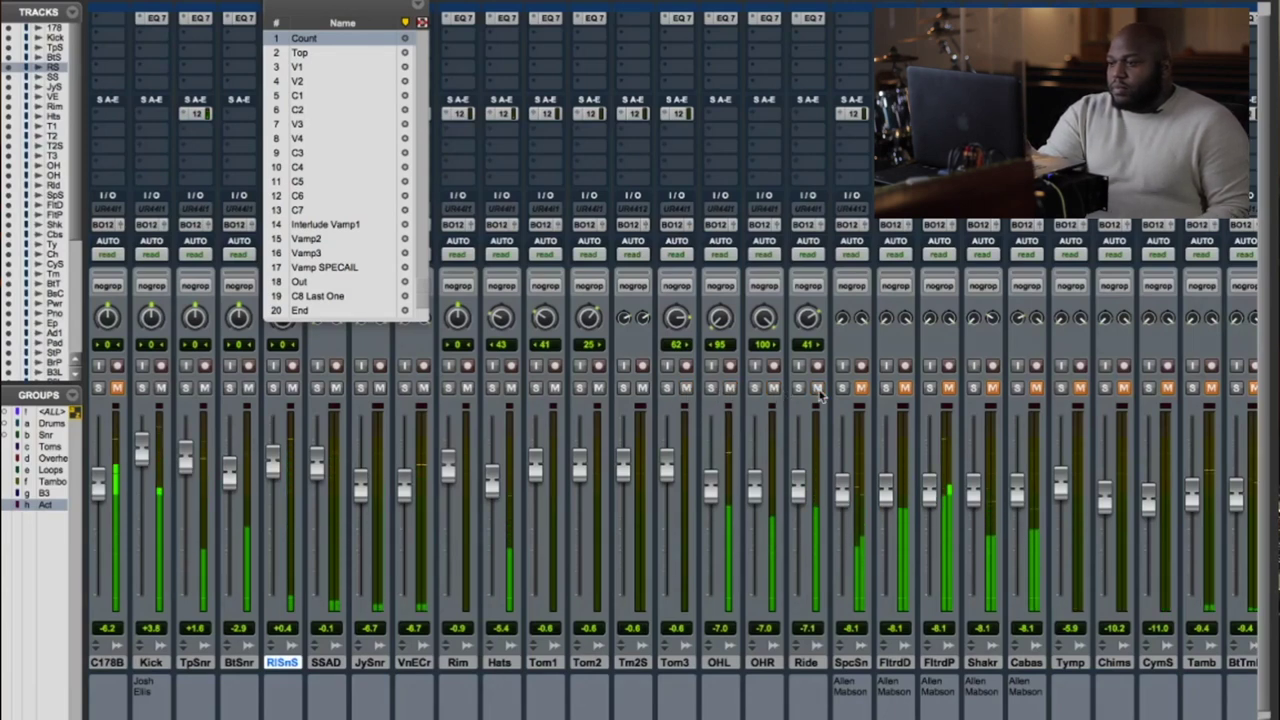
scroll(820, 432, "right", 5)
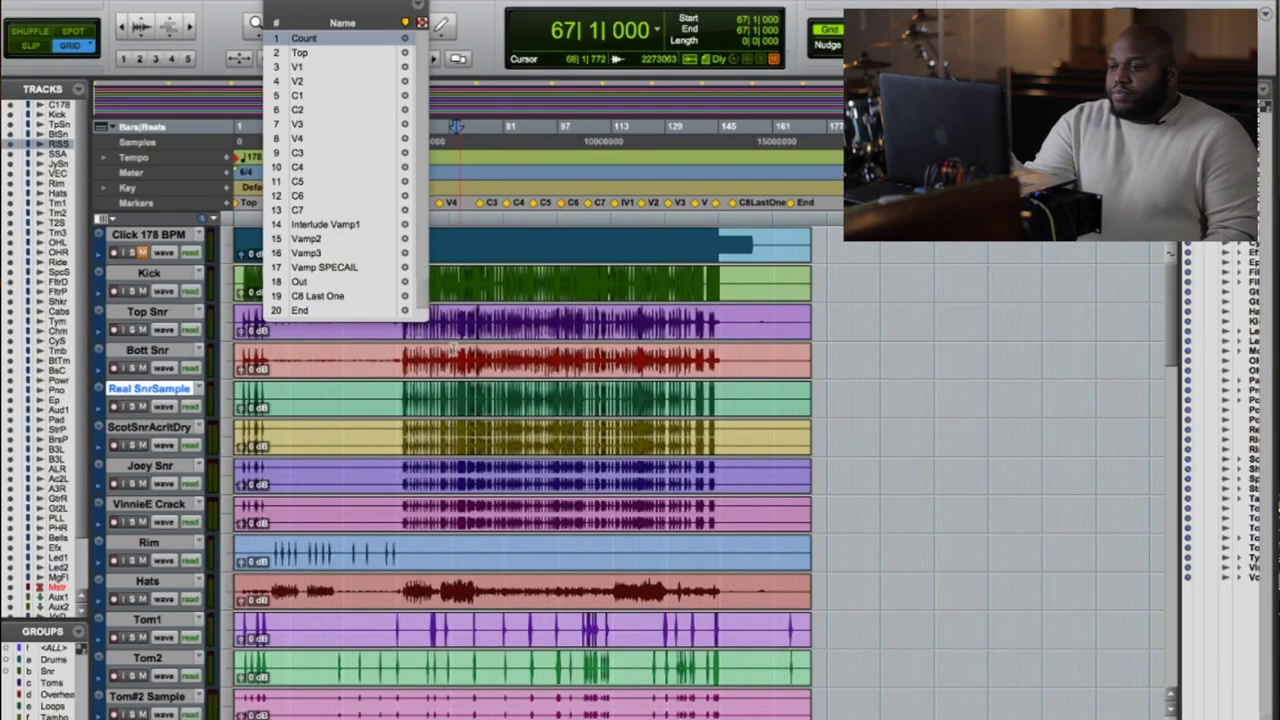
Switch from the Edit window back to the Mix window during playback
key("super+equal")
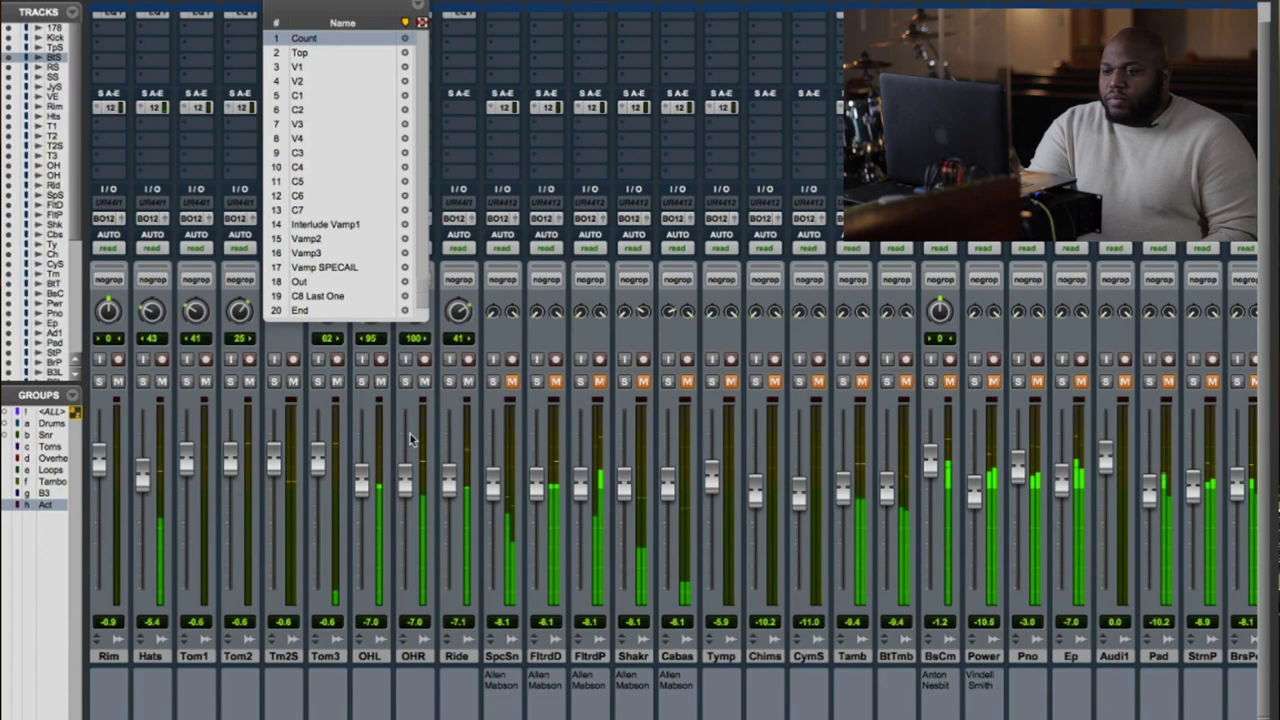
Unmute SpcSn, then audition SpcSn and FltrdD in solo before clearing both
left_click(512, 381)
left_click(493, 381)
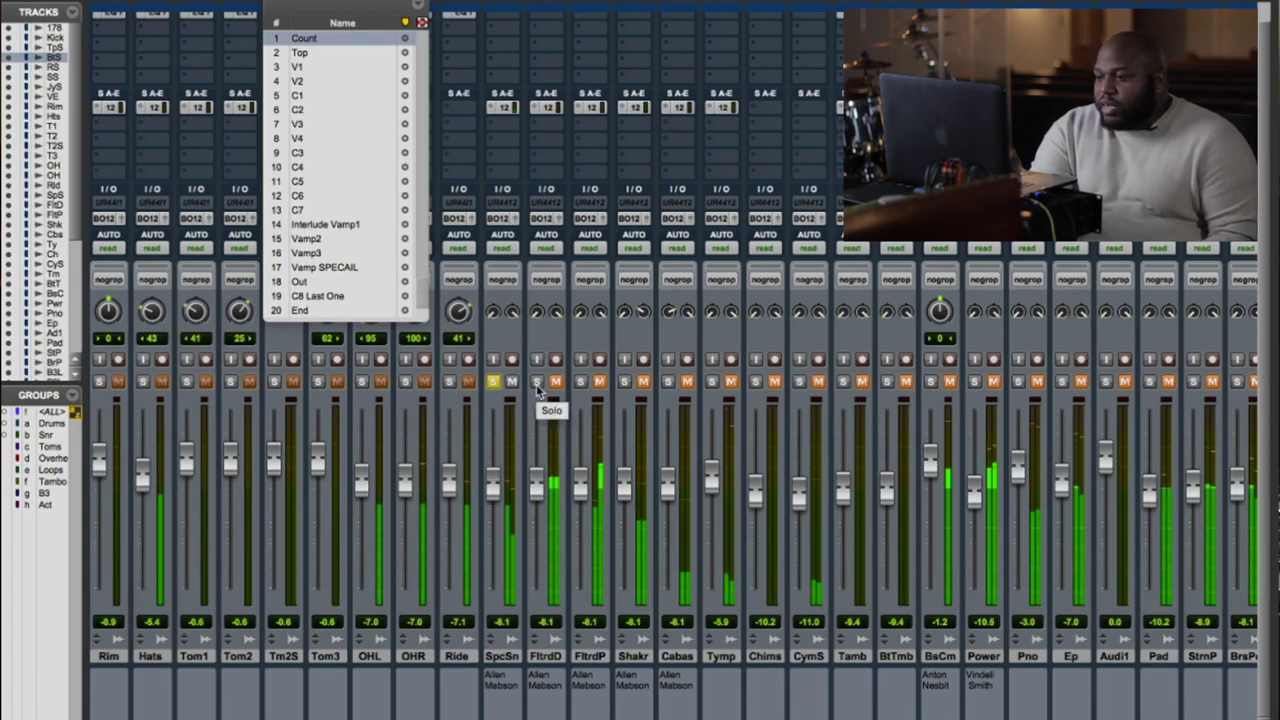
left_click(537, 384)
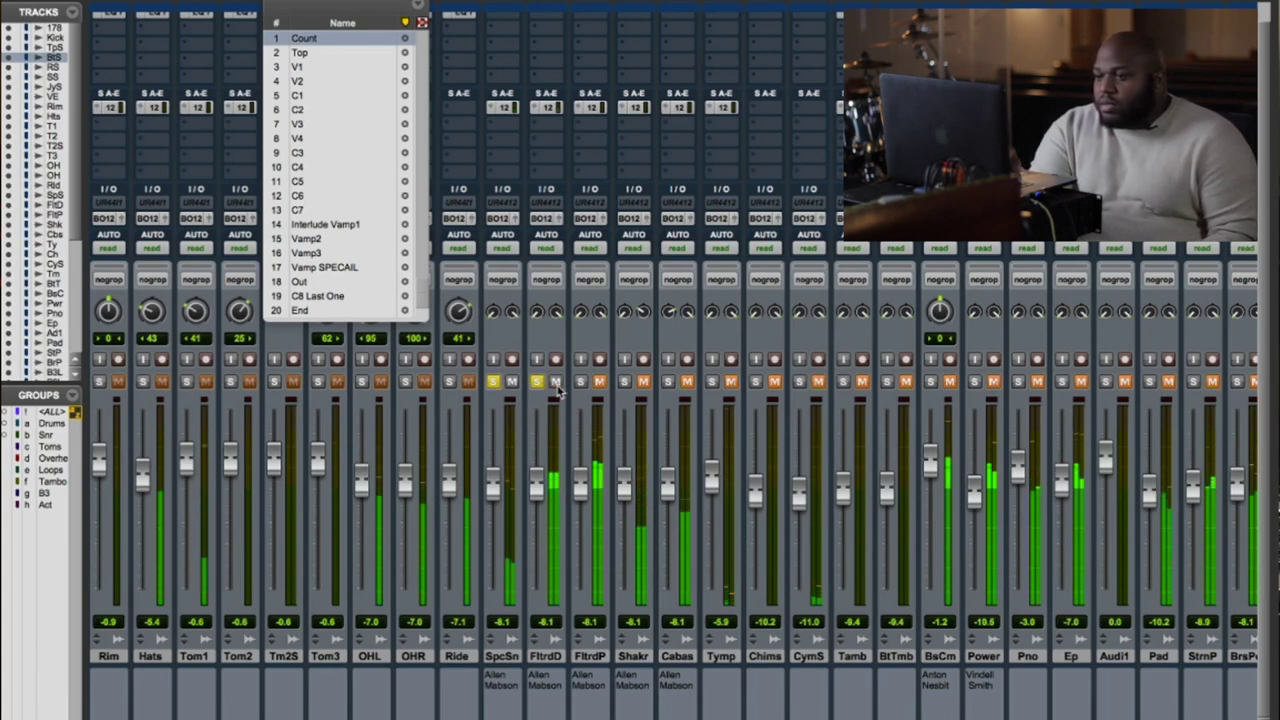
left_click(491, 384)
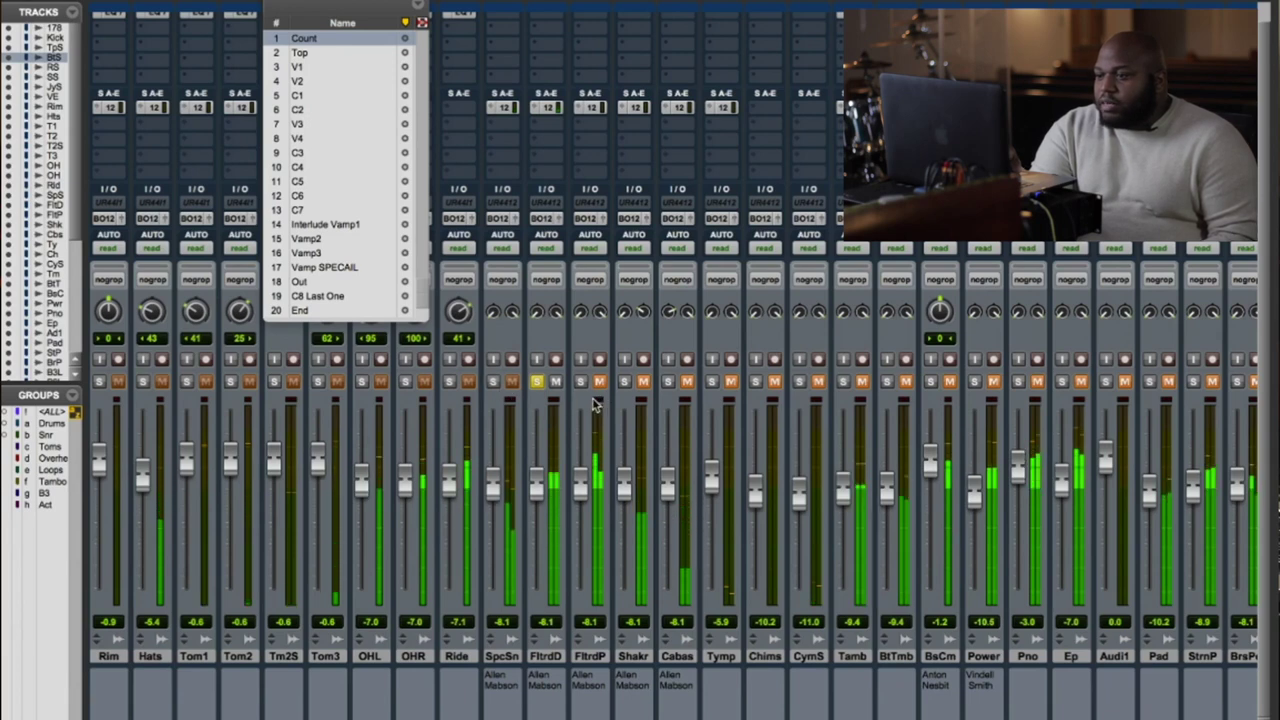
left_click(536, 383)
Audition FltrdP, Cabas and Shakr in solo, ending with no channel soloed
left_click(581, 382)
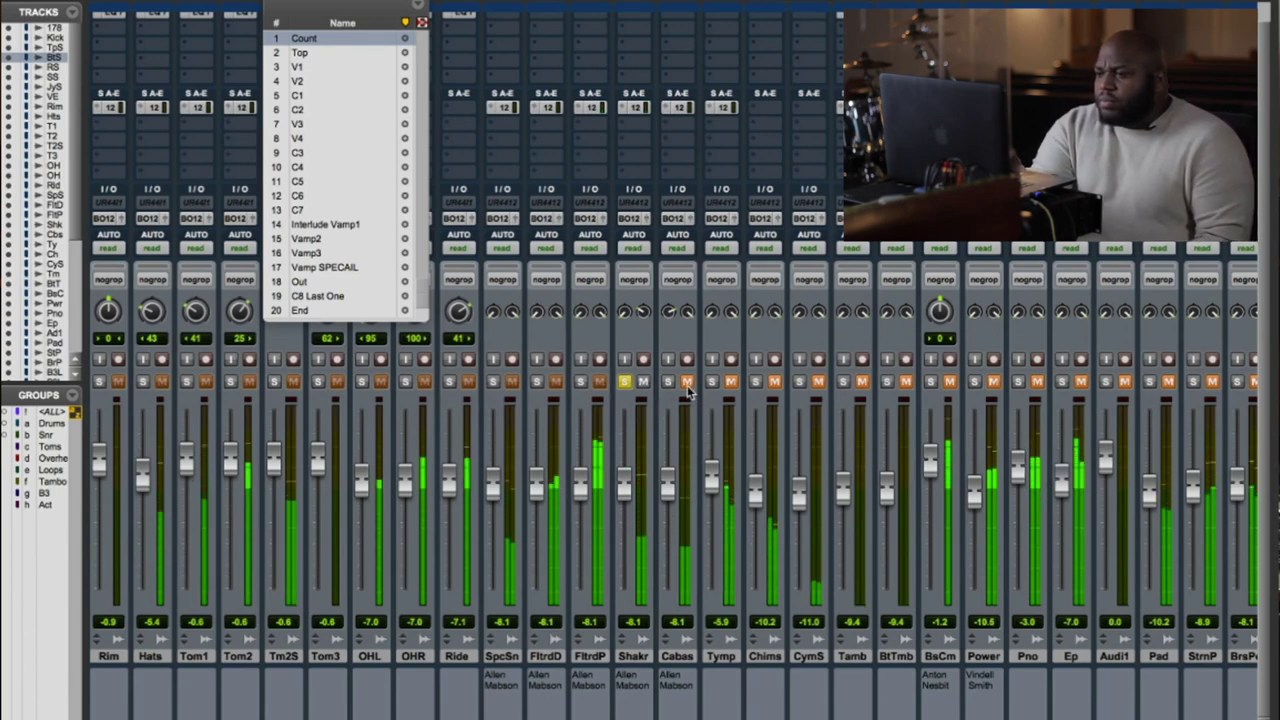
left_click(669, 382)
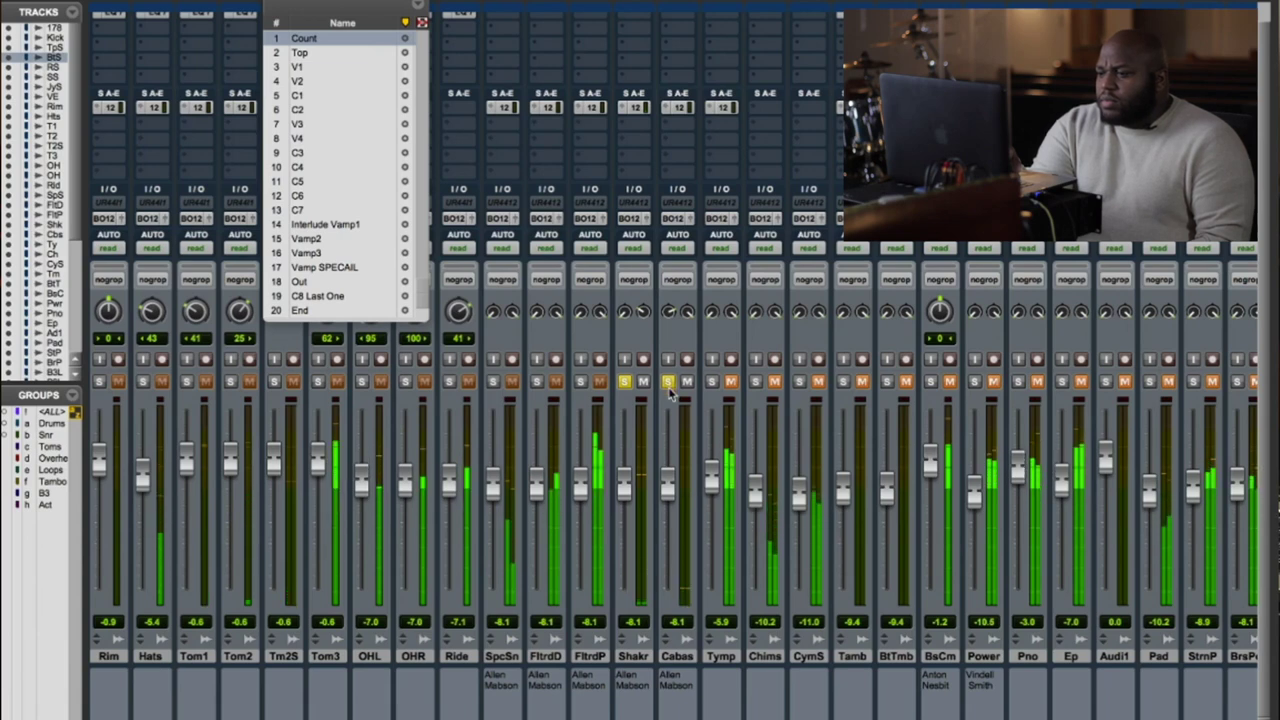
left_click(624, 382)
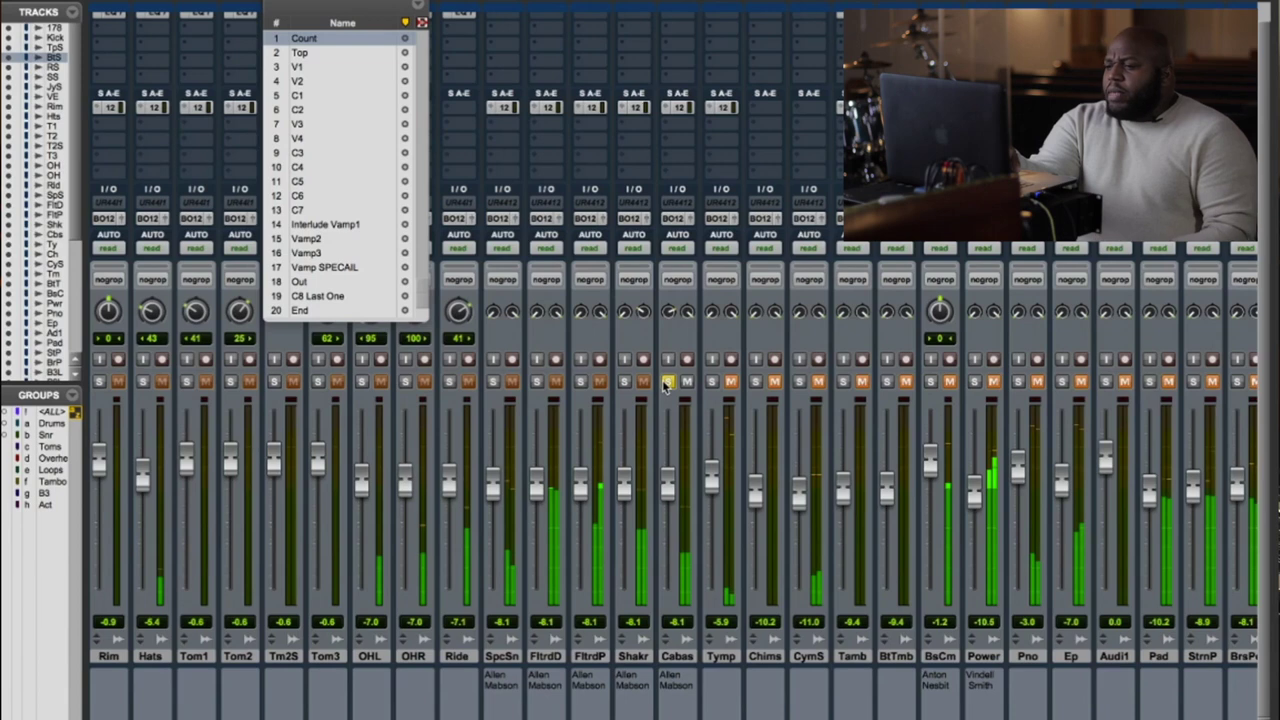
left_click(669, 383)
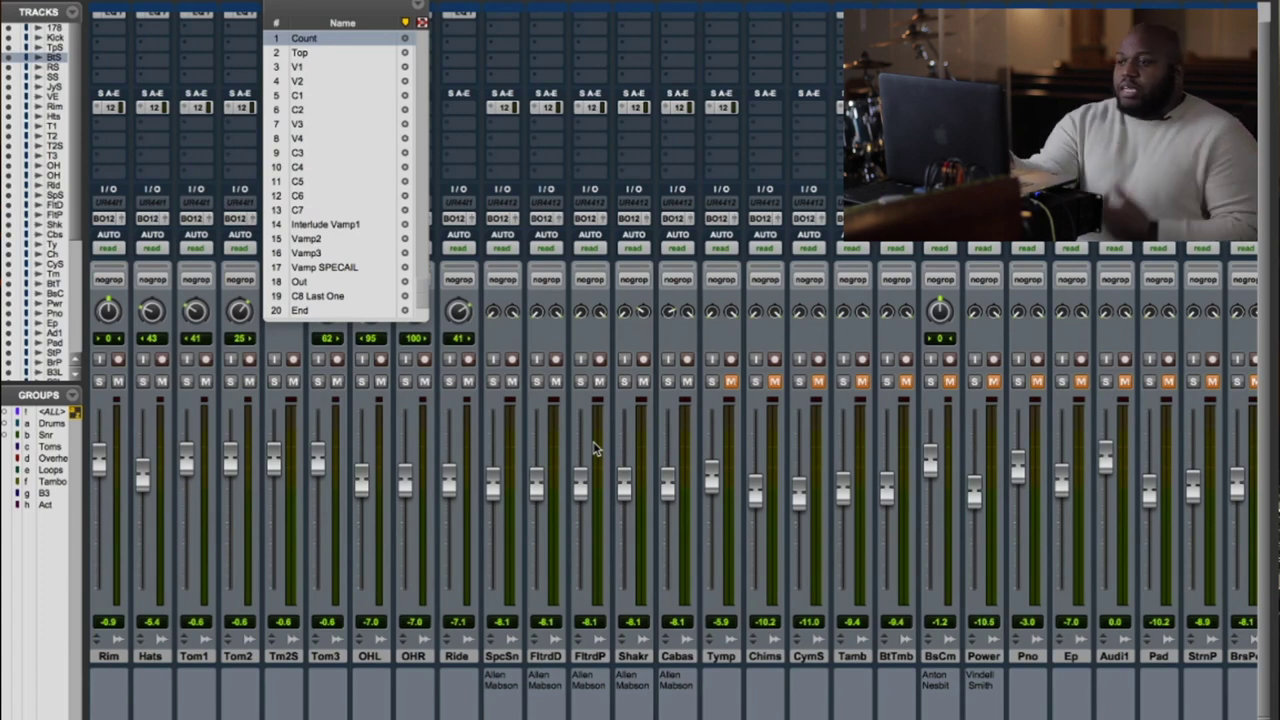
Solo the Shakr channel and select its track, then clear that solo
left_click(625, 382)
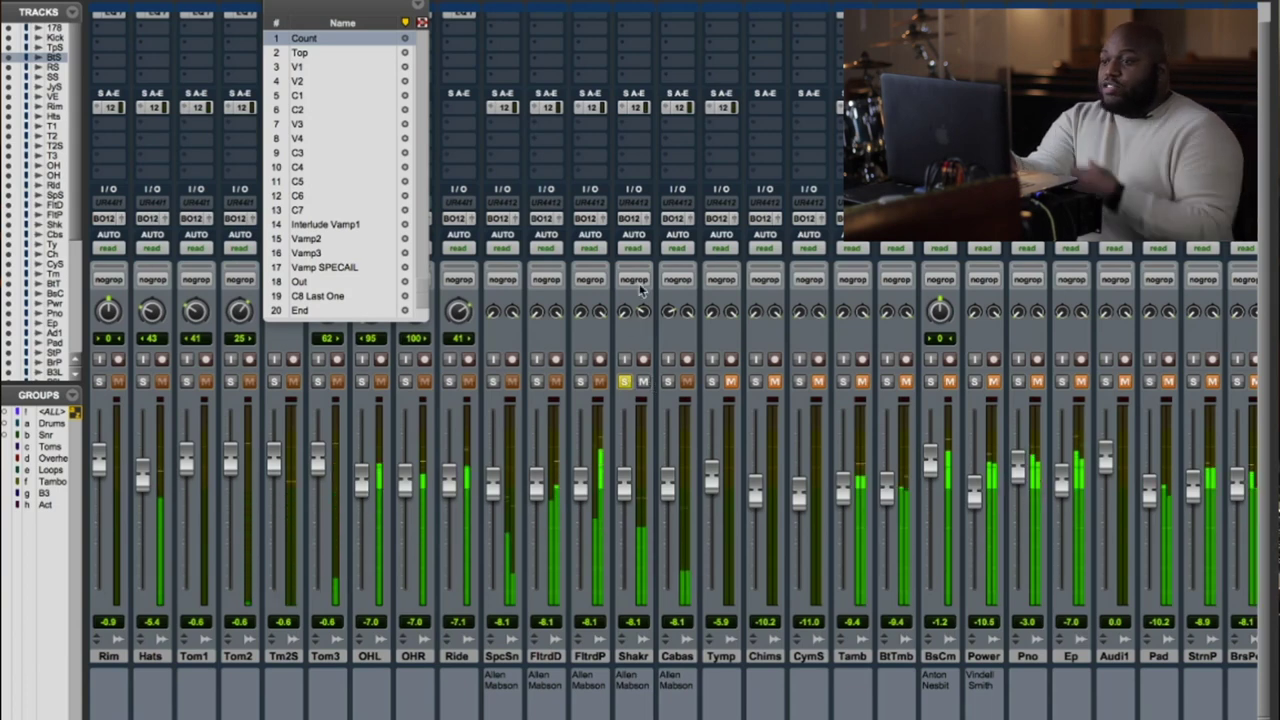
left_click(630, 655)
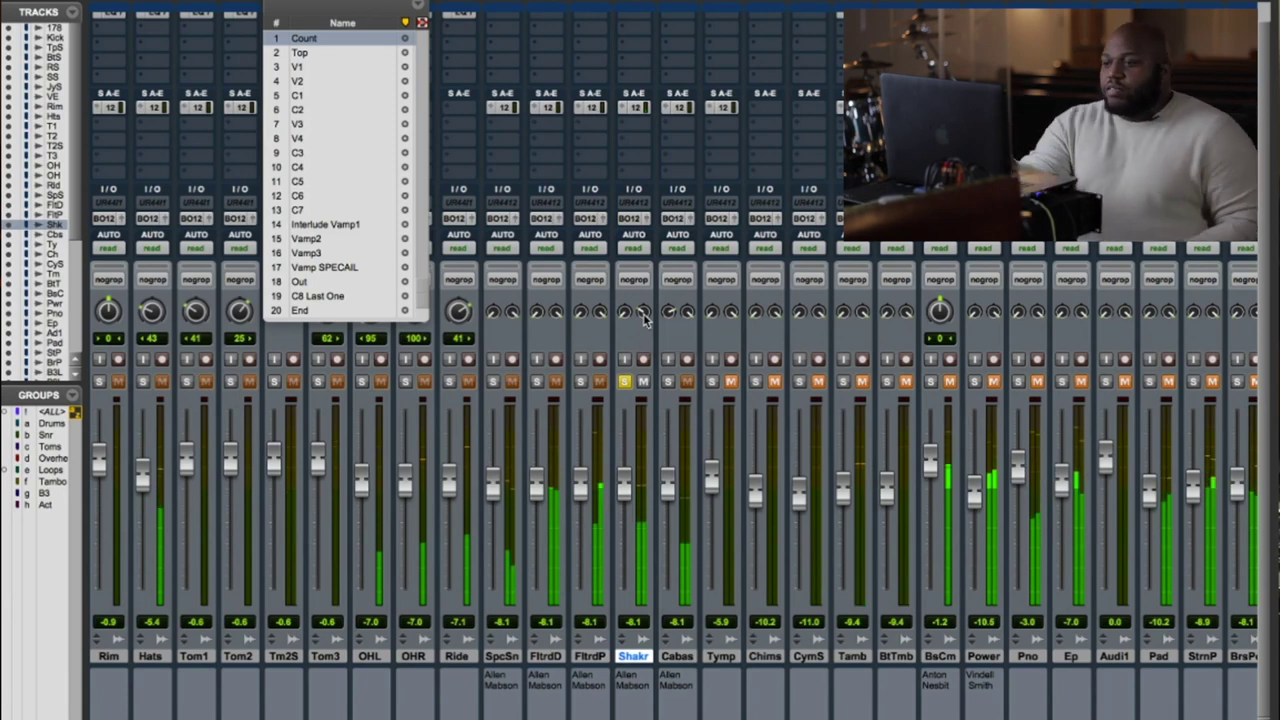
left_click(493, 381)
Build a combined solo of SpcSn, then FltrdD, FltrdP and Shakr
left_click(624, 381)
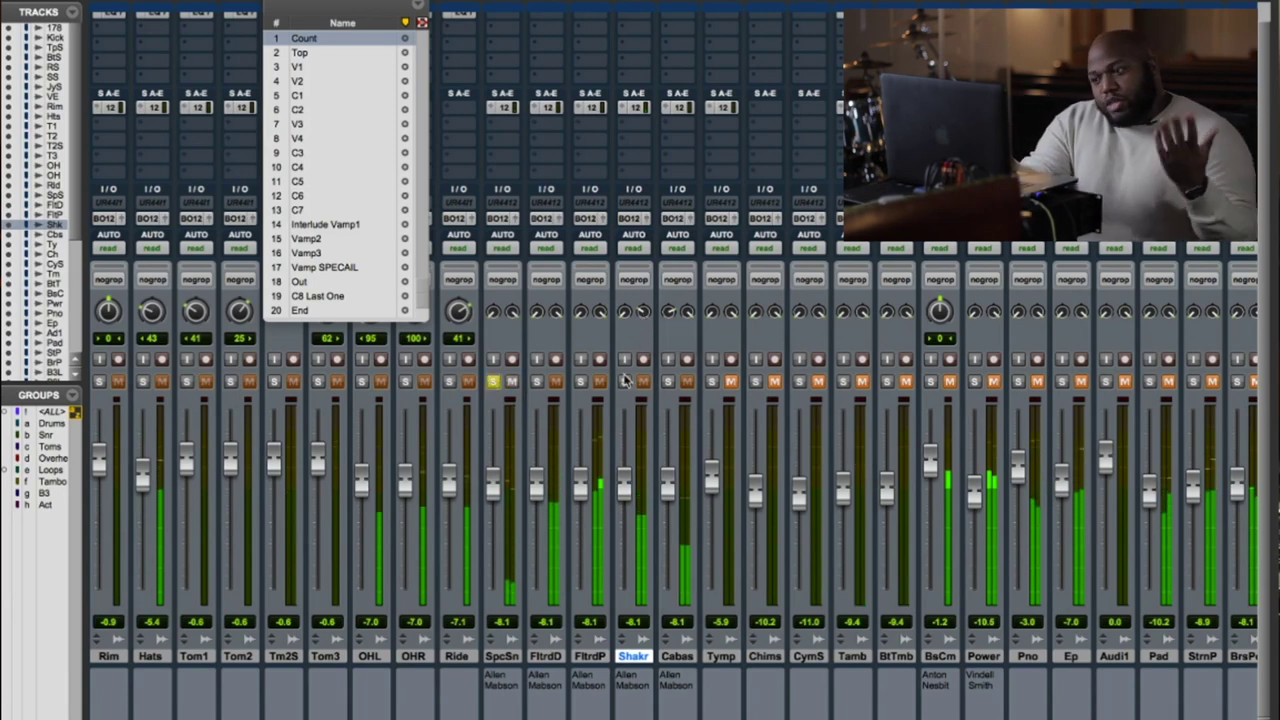
left_click(537, 381)
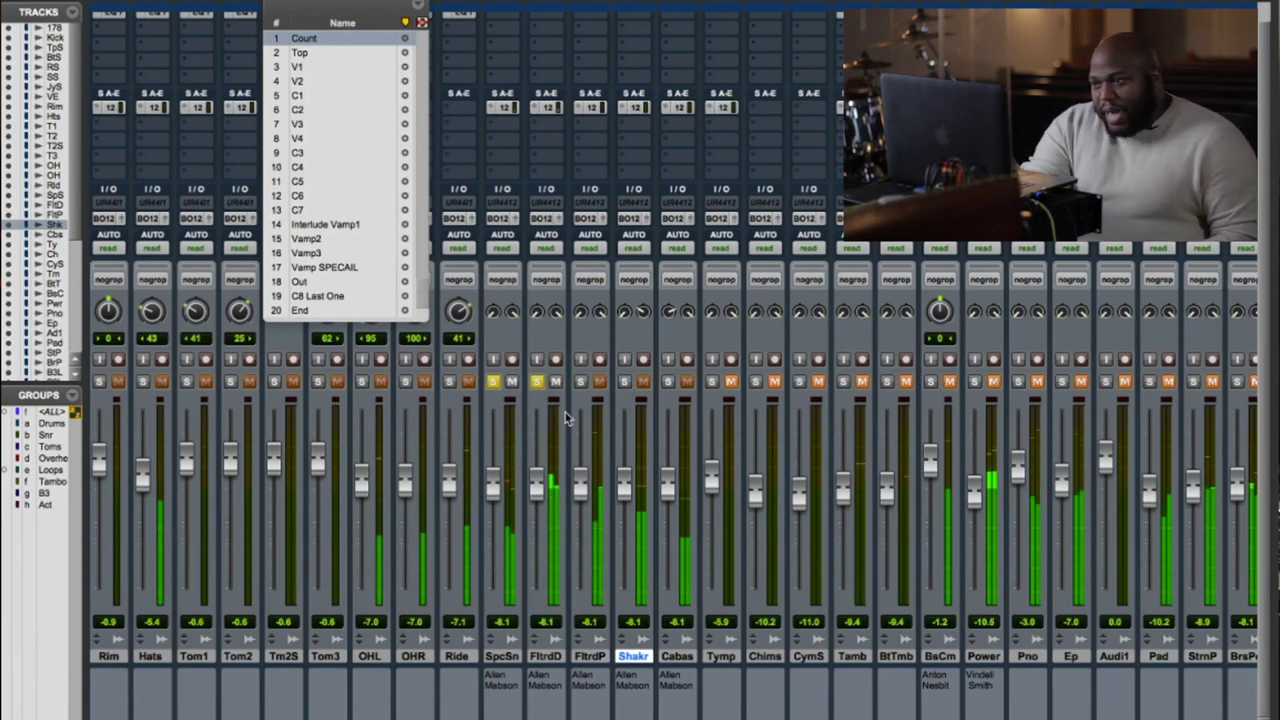
left_click(581, 381)
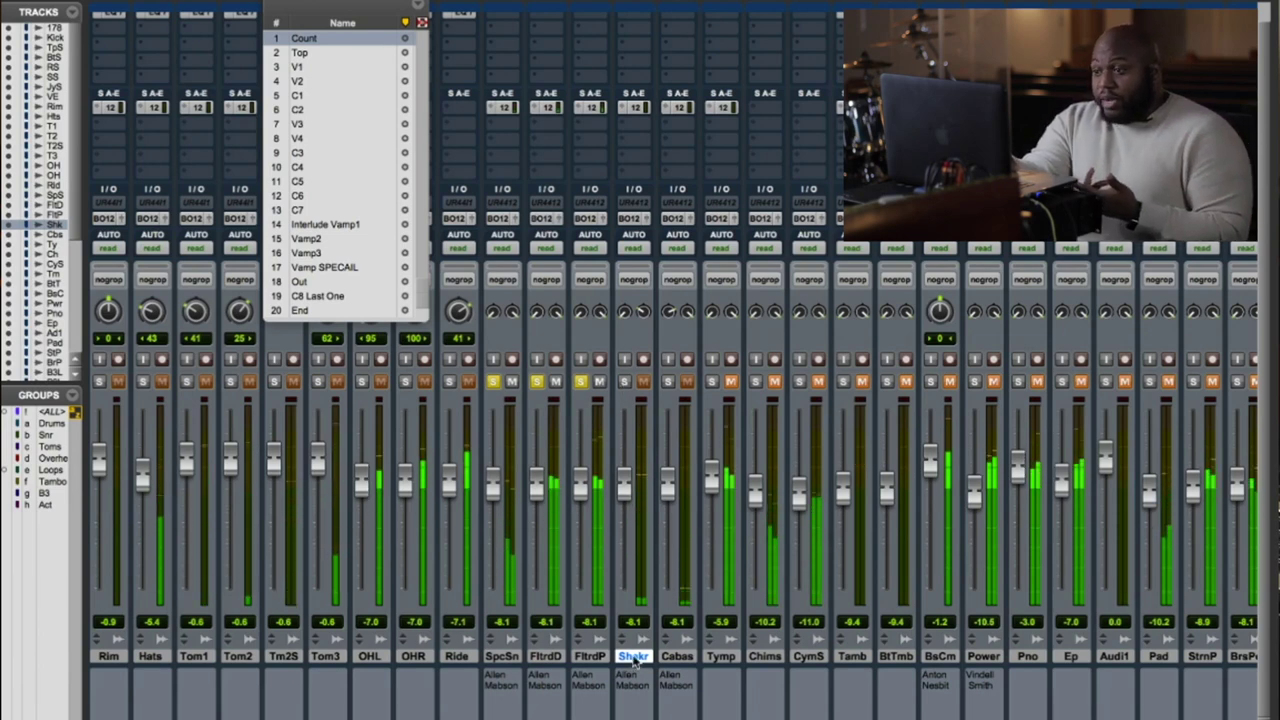
left_click(624, 381)
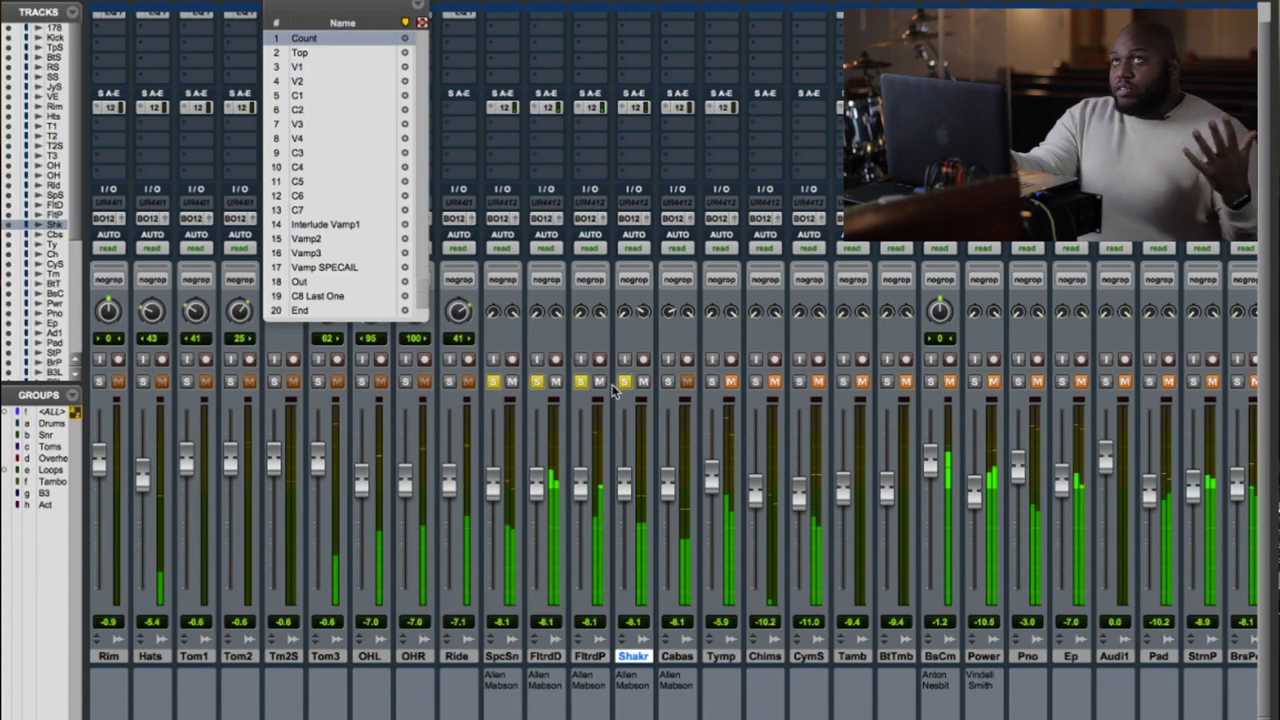